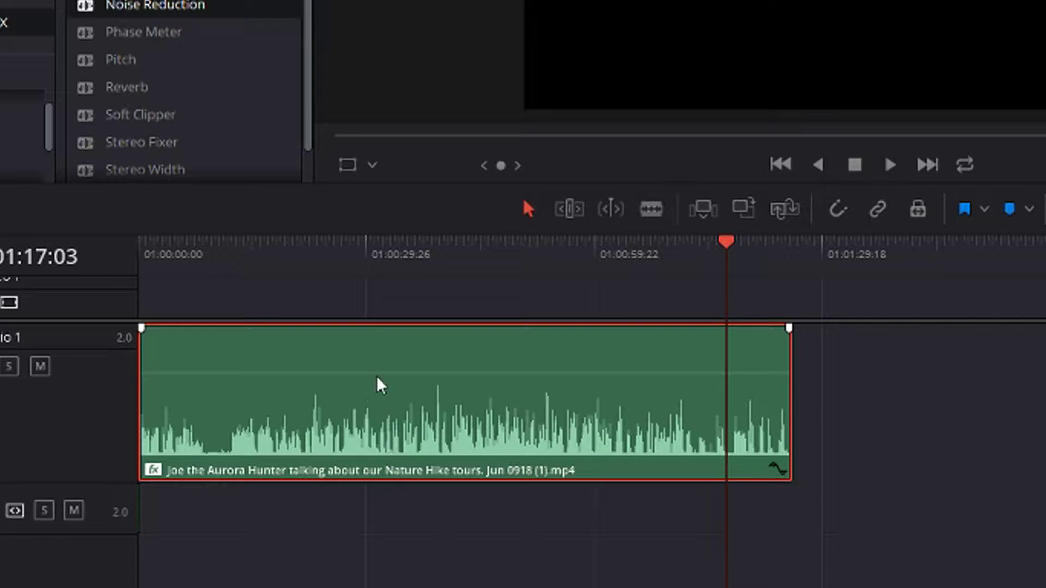
# Step: Lower the clip volume about 7.5 dB, fade out its last five seconds, and play it back
pyautogui.moveTo(378, 385); pyautogui.dragTo(325, 357)
pyautogui.moveTo(778, 372); pyautogui.dragTo(746, 375)
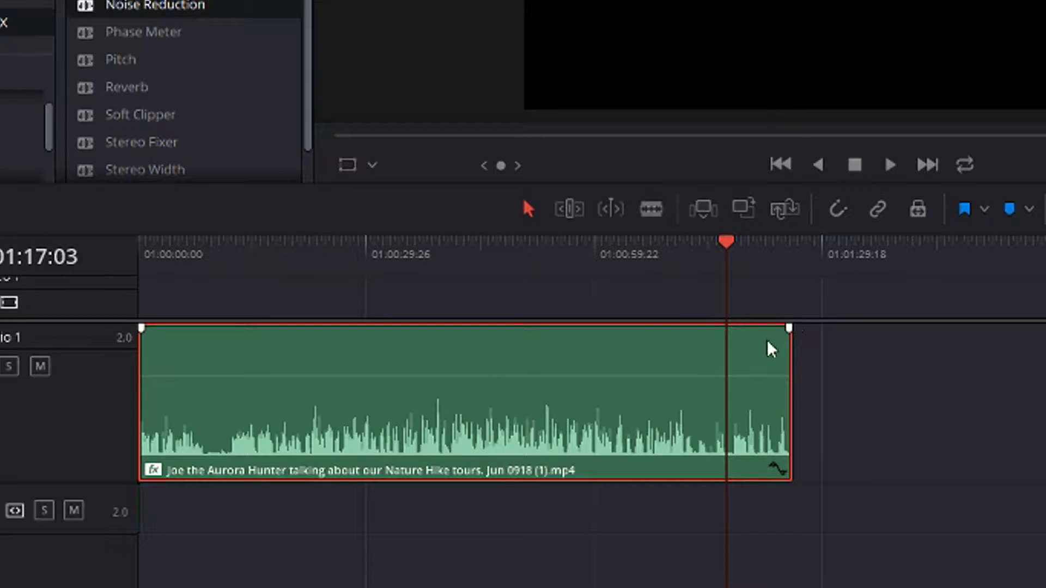
pyautogui.click(787, 329)
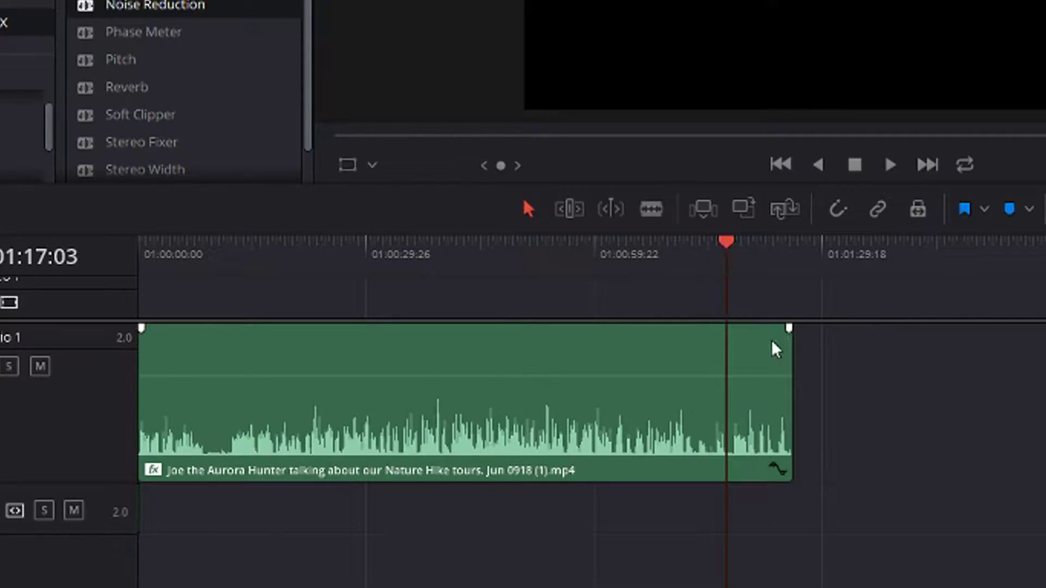
pyautogui.click(772, 341)
pyautogui.click(788, 328)
pyautogui.moveTo(788, 329); pyautogui.dragTo(707, 375)
pyautogui.press('space')
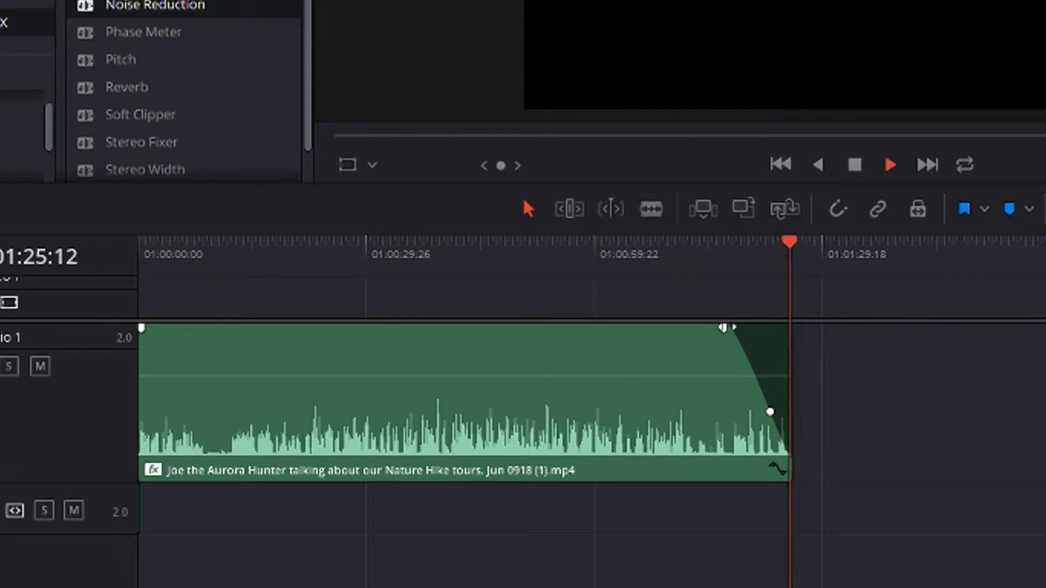
pyautogui.press('space')
# Step: Remove the fade-out from the clip's end and replay the ending
pyautogui.moveTo(723, 329); pyautogui.dragTo(800, 327)
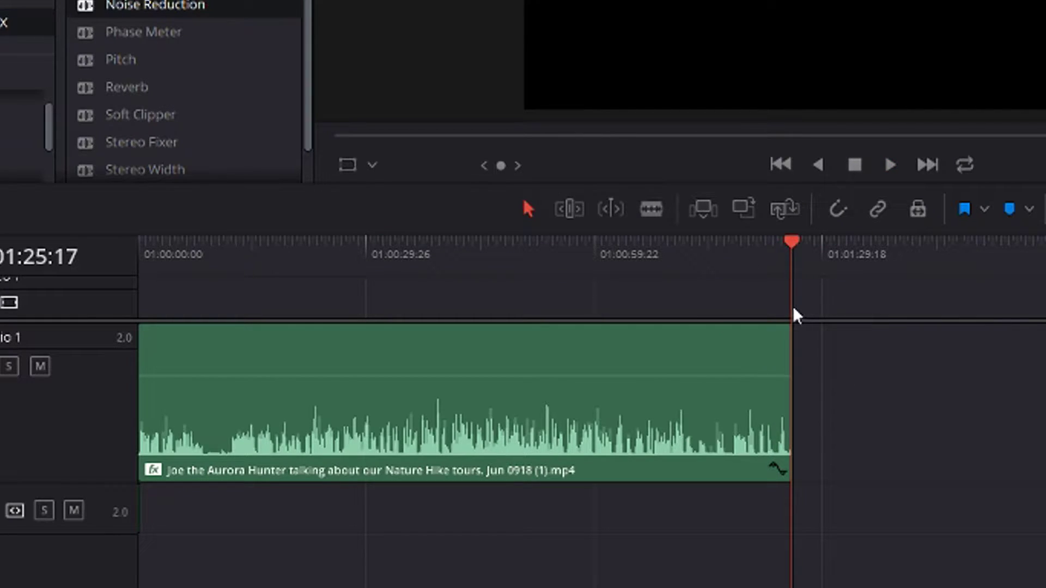
pyautogui.click(777, 267)
pyautogui.press('space')
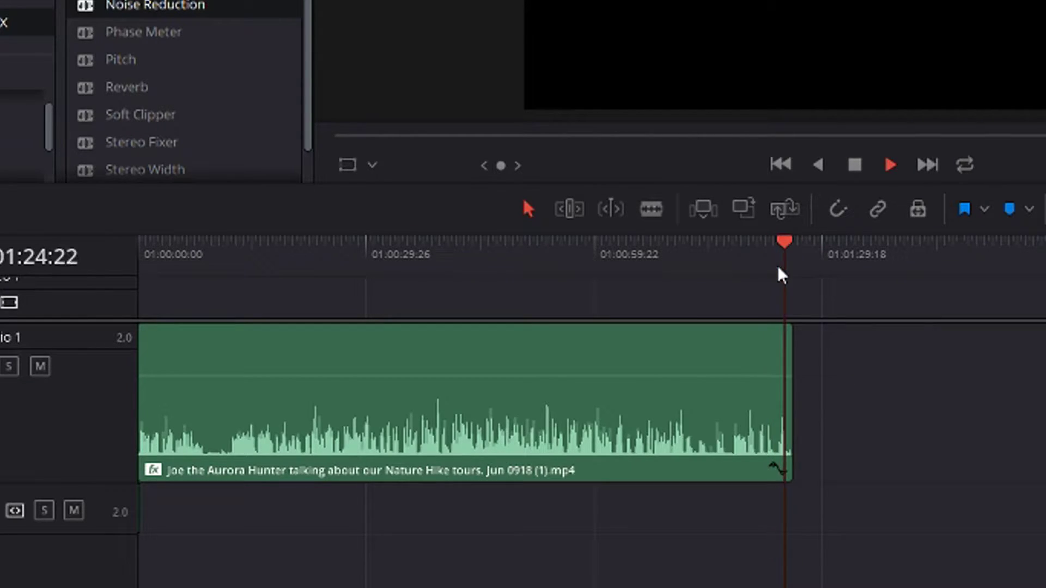
pyautogui.press('space')
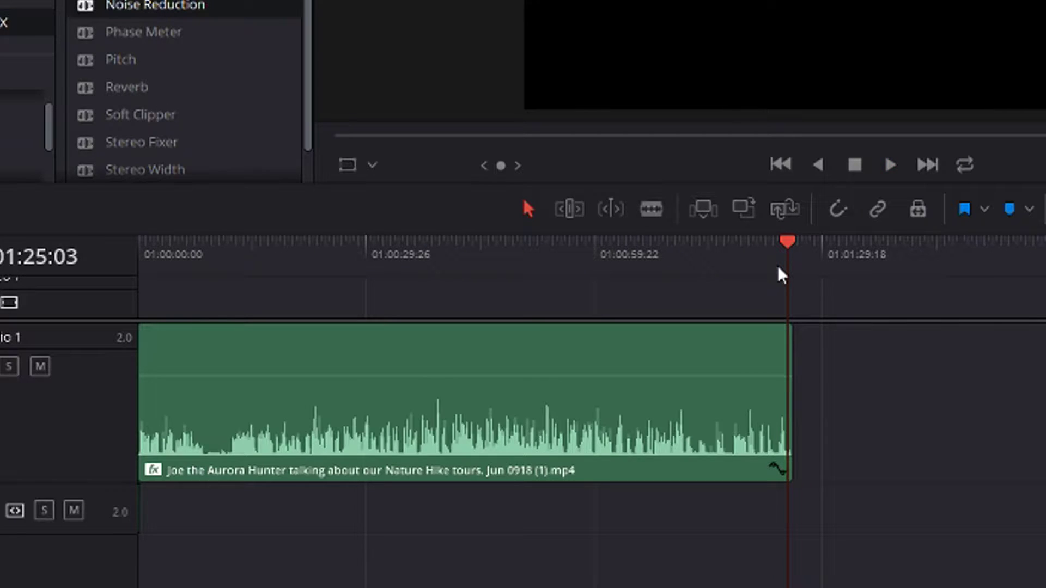
# Step: Add three volume keyframes near the clip end, shaping a small bump peaking at 0.50 dB
pyautogui.click(761, 365)
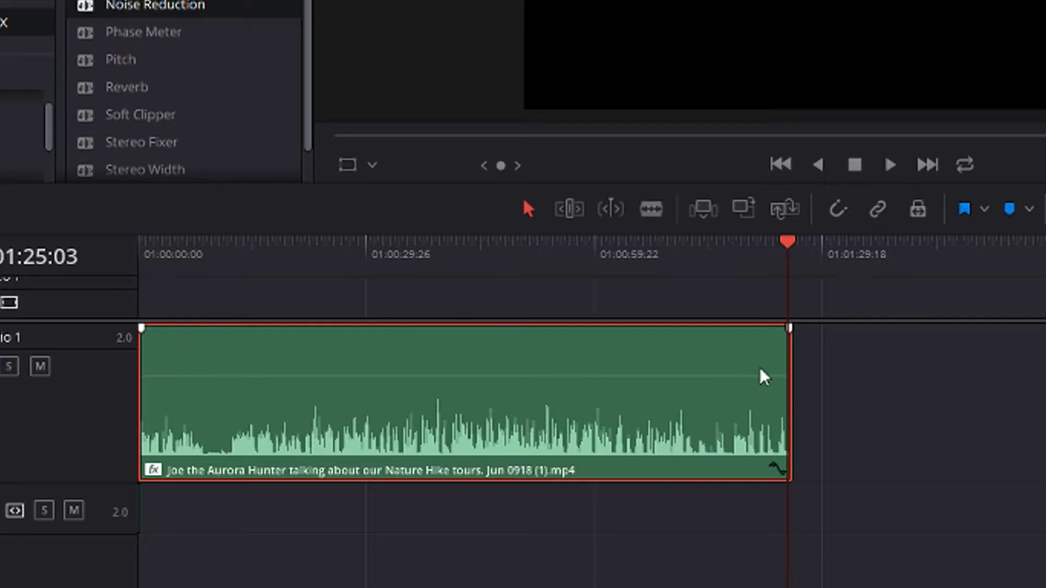
pyautogui.keyDown('alt'); pyautogui.click(760, 376); pyautogui.keyUp('alt')
pyautogui.keyDown('alt'); pyautogui.click(720, 376); pyautogui.keyUp('alt')
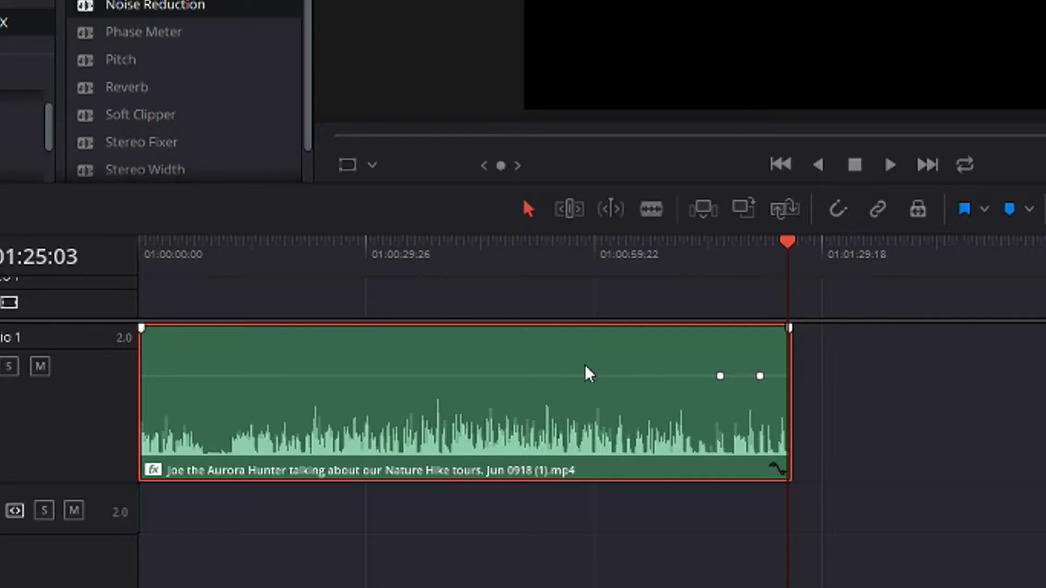
pyautogui.keyDown('alt'); pyautogui.click(635, 375); pyautogui.keyUp('alt')
pyautogui.moveTo(760, 378); pyautogui.dragTo(769, 435)
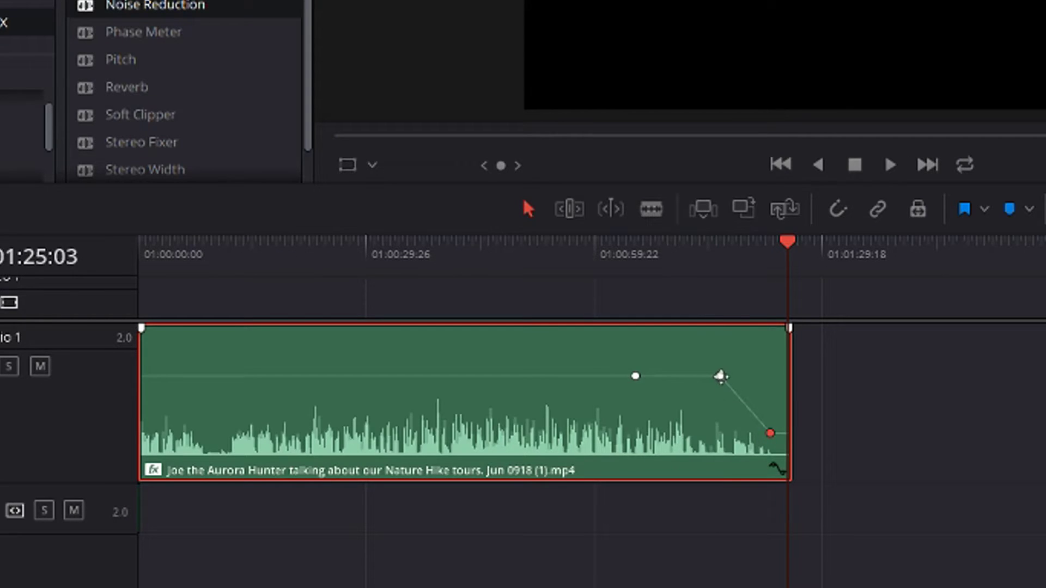
pyautogui.moveTo(720, 376); pyautogui.dragTo(733, 366)
pyautogui.moveTo(635, 376); pyautogui.dragTo(645, 393)
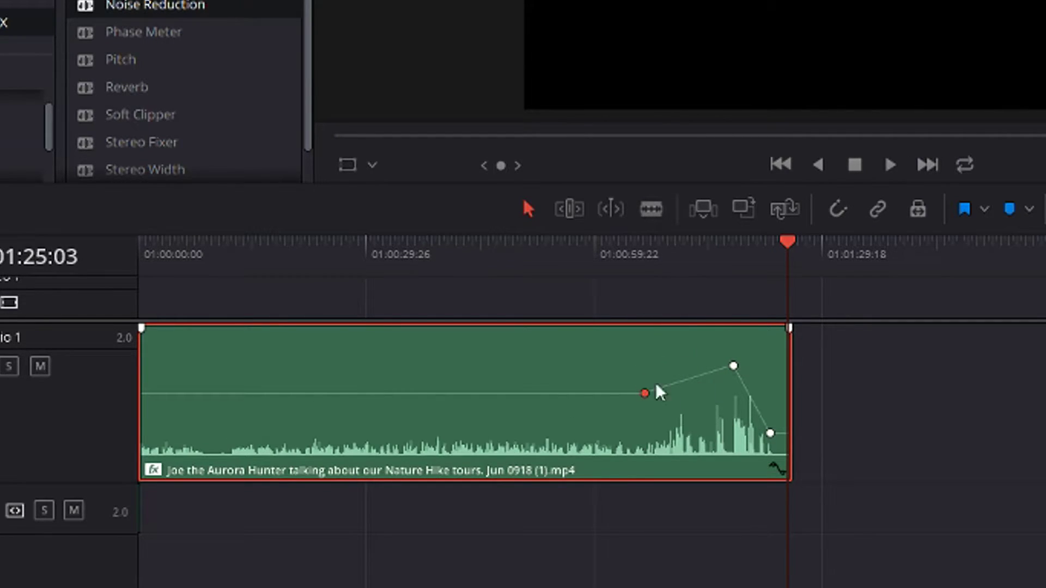
pyautogui.moveTo(734, 366); pyautogui.dragTo(734, 380)
# Step: Replay the clip's ending to hear the keyframed volume changes
pyautogui.press('space')
pyautogui.click(735, 316)
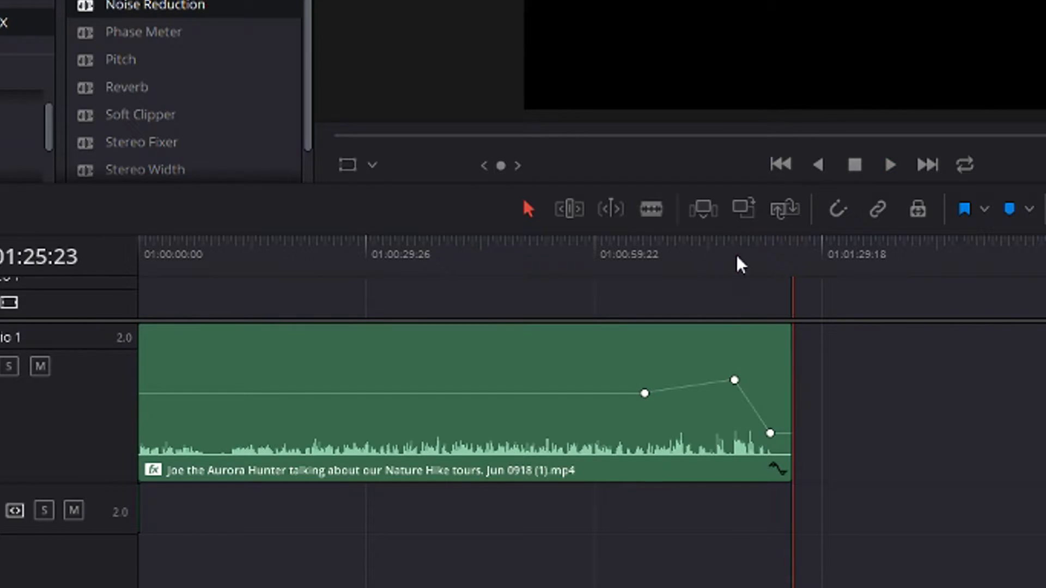
pyautogui.click(736, 254)
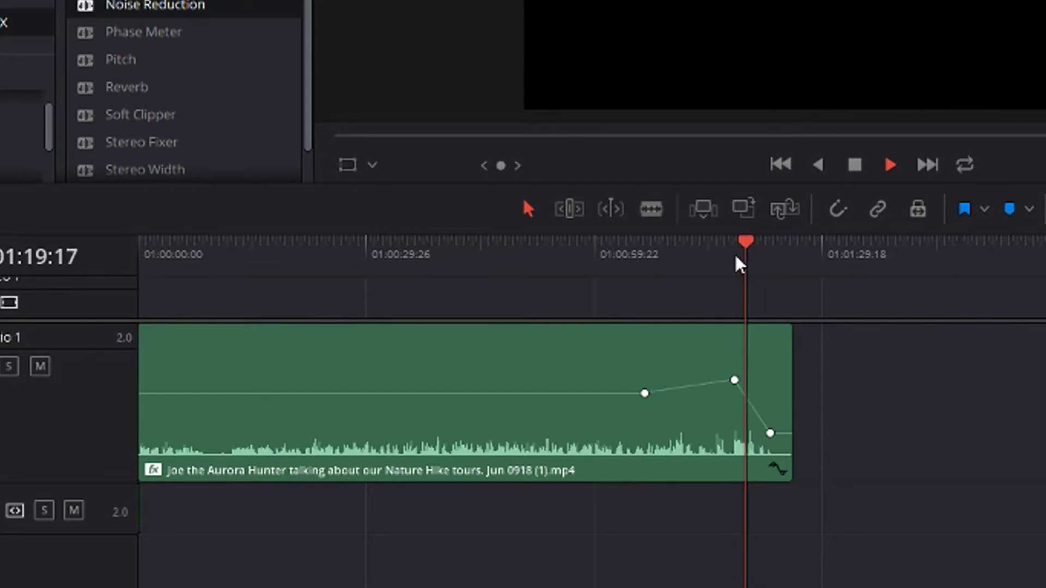
pyautogui.press('space')
# Step: Delete the peak and end volume keyframes and restore the clip's original volume
pyautogui.click(771, 440)
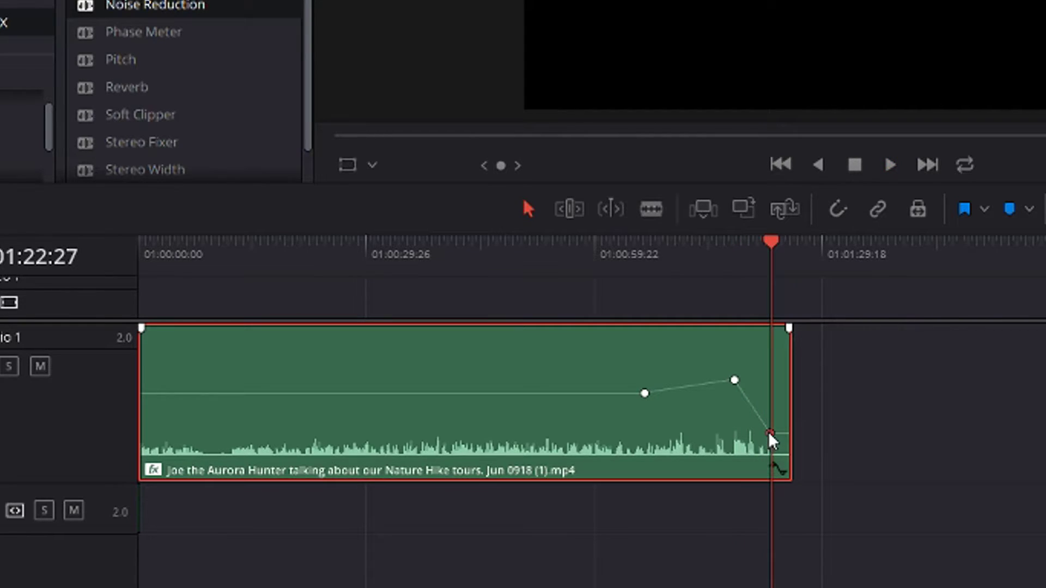
pyautogui.click(734, 379)
pyautogui.press('Delete')
pyautogui.click(770, 432)
pyautogui.press('Delete')
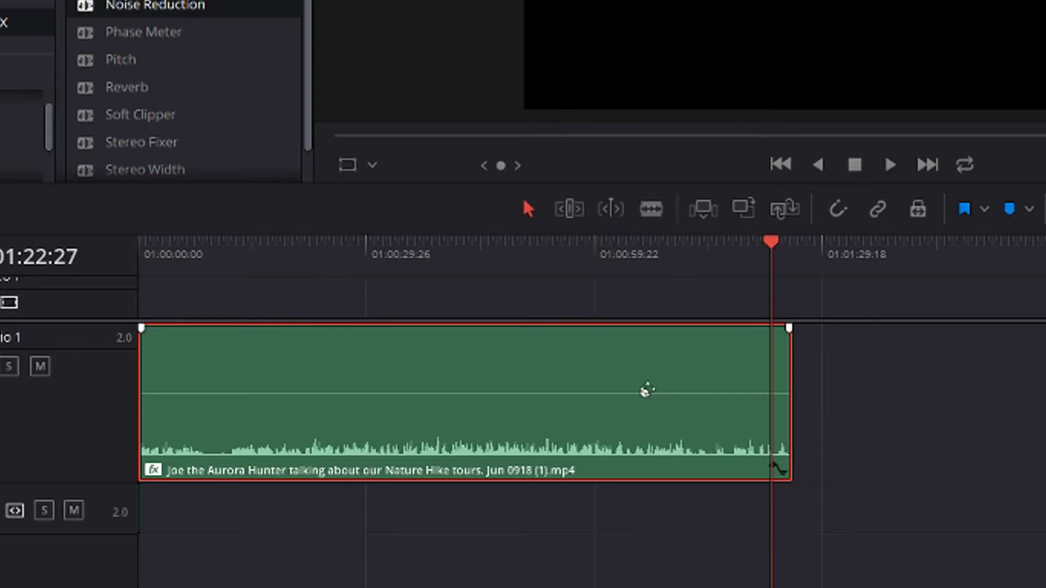
pyautogui.moveTo(647, 392); pyautogui.dragTo(647, 376)
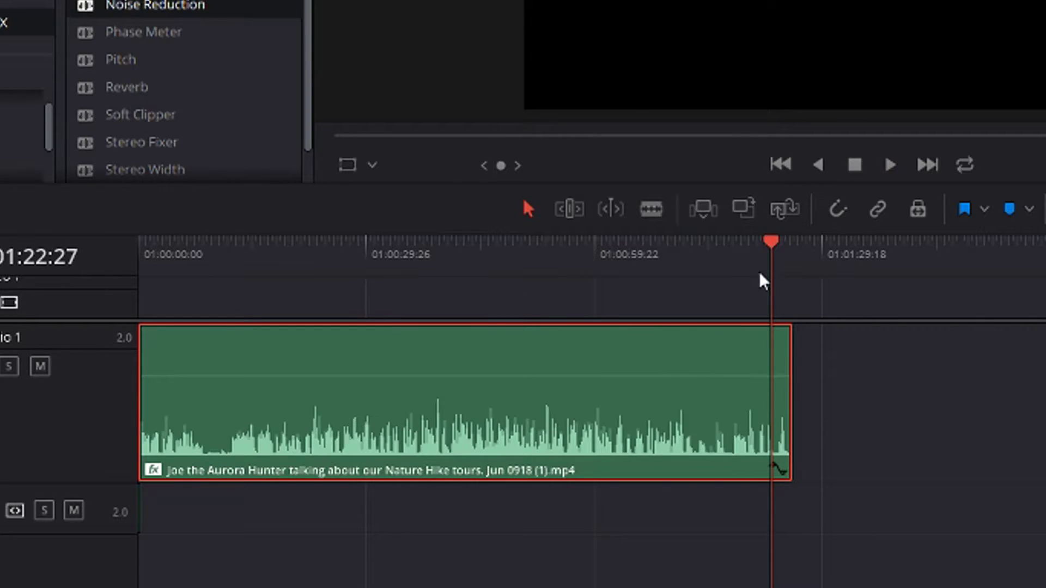
# Step: Show the Audio Transitions and bring Cross Fade 0 dB onto the clip's end
pyautogui.scroll(-1, 85, 46)
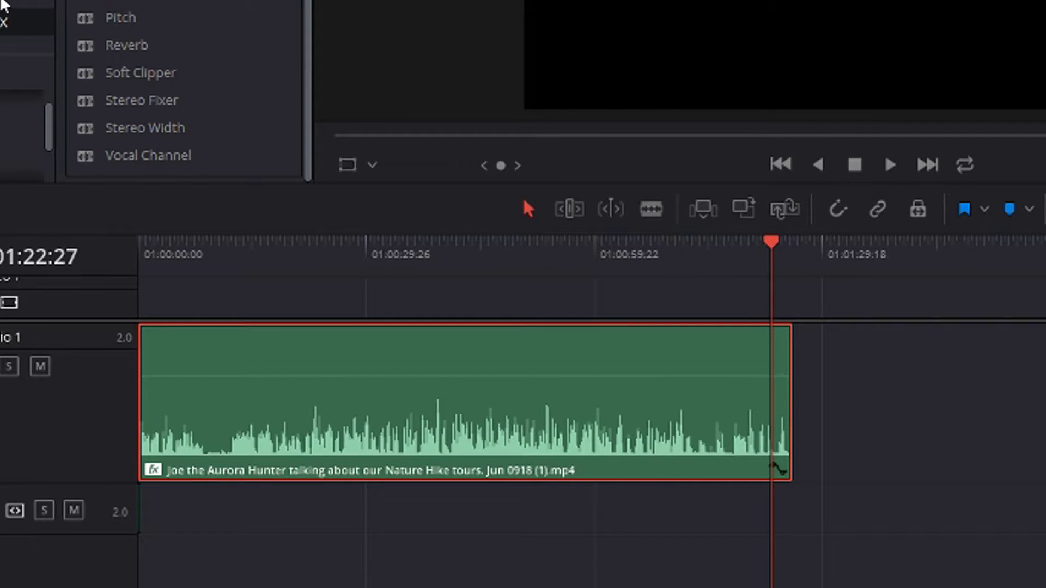
pyautogui.scroll(5, 94, 8)
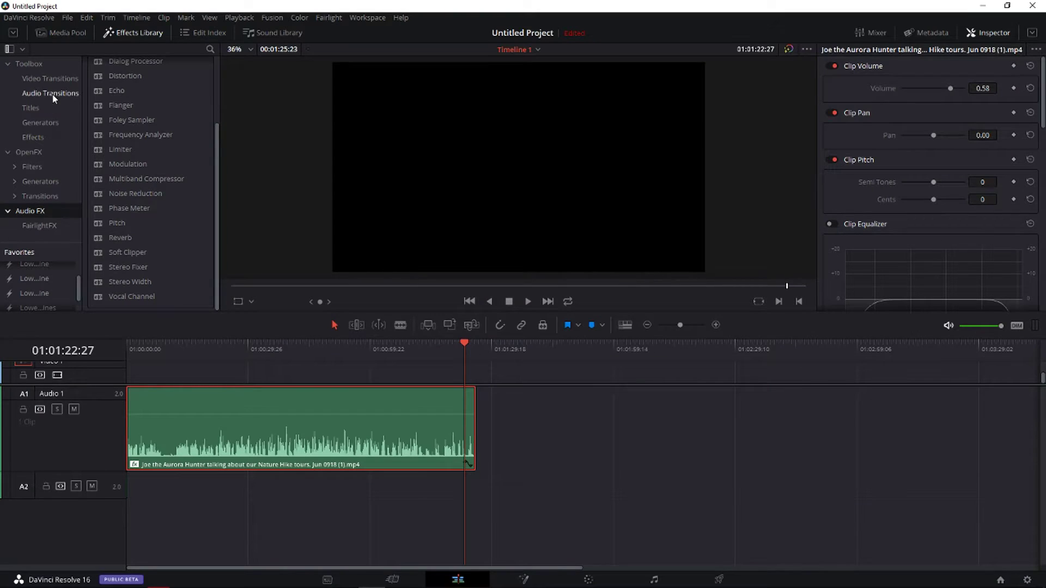
pyautogui.click(52, 93)
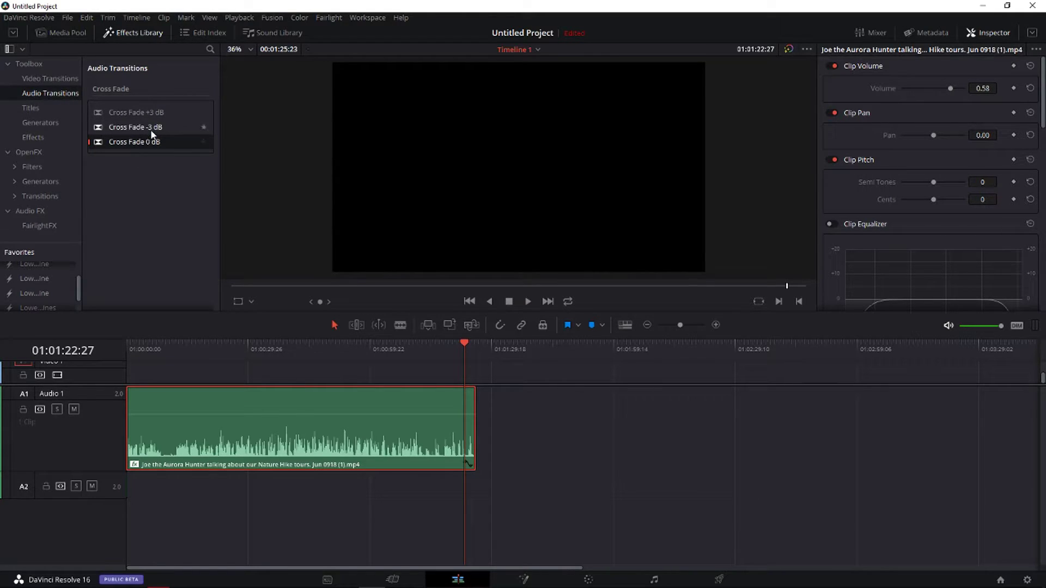
pyautogui.moveTo(151, 141); pyautogui.dragTo(467, 410)
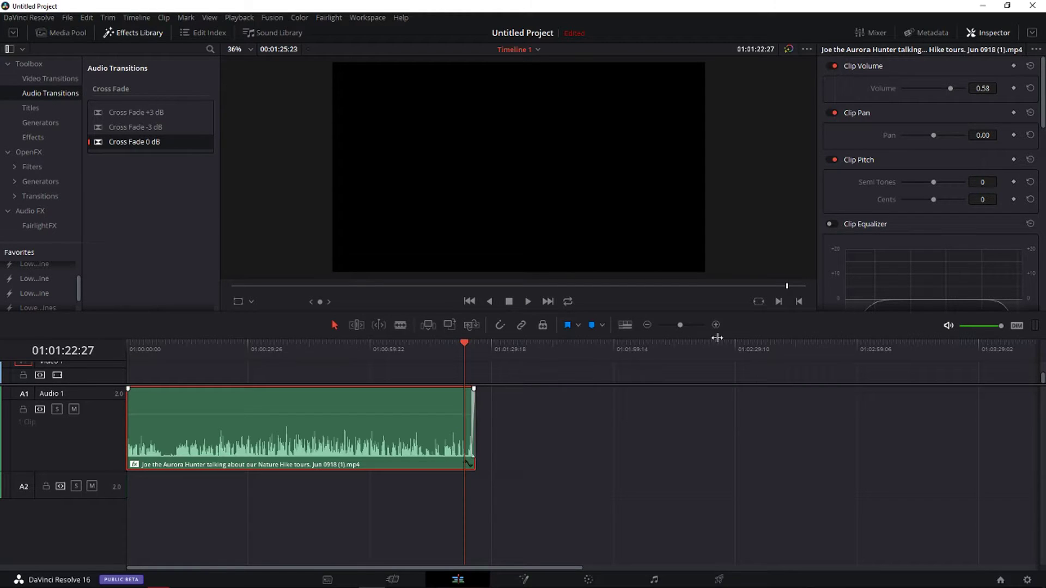
# Step: Apply Cross Fade 0 dB and try start, centre and end alignment, keeping 0 dB fade-out
pyautogui.moveTo(681, 325); pyautogui.dragTo(690, 325)
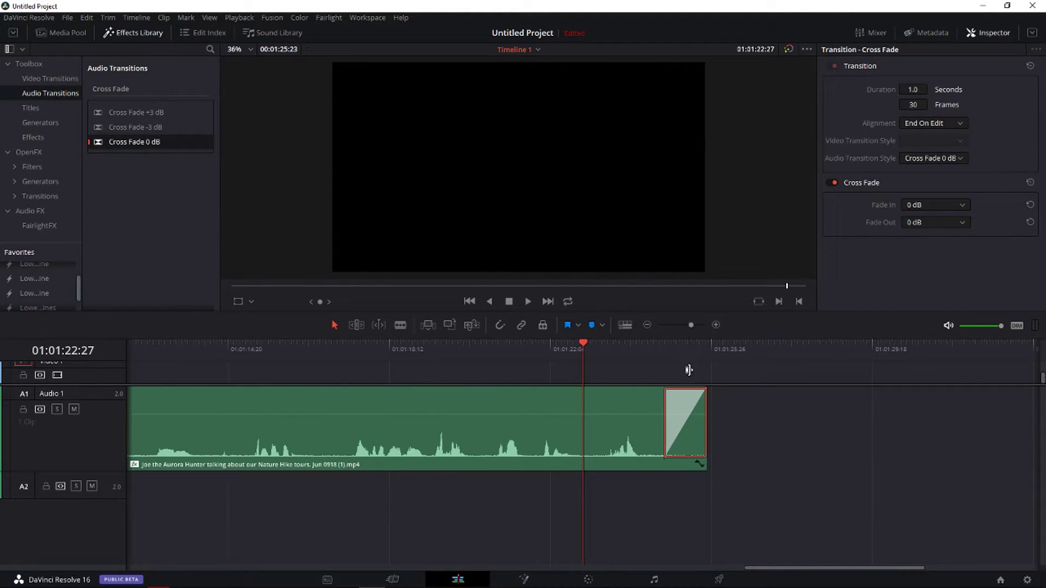
pyautogui.click(911, 125)
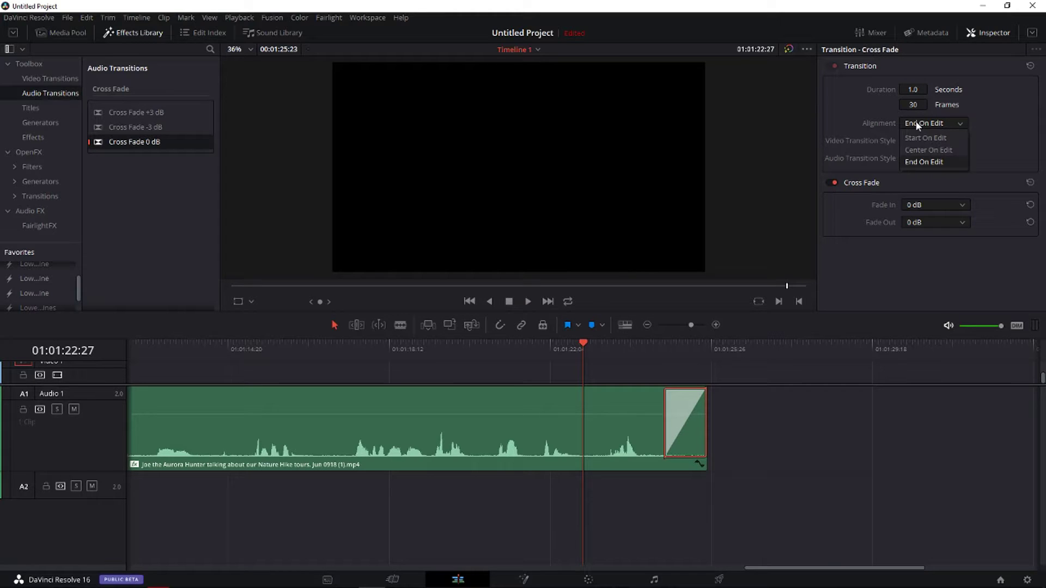
pyautogui.click(922, 145)
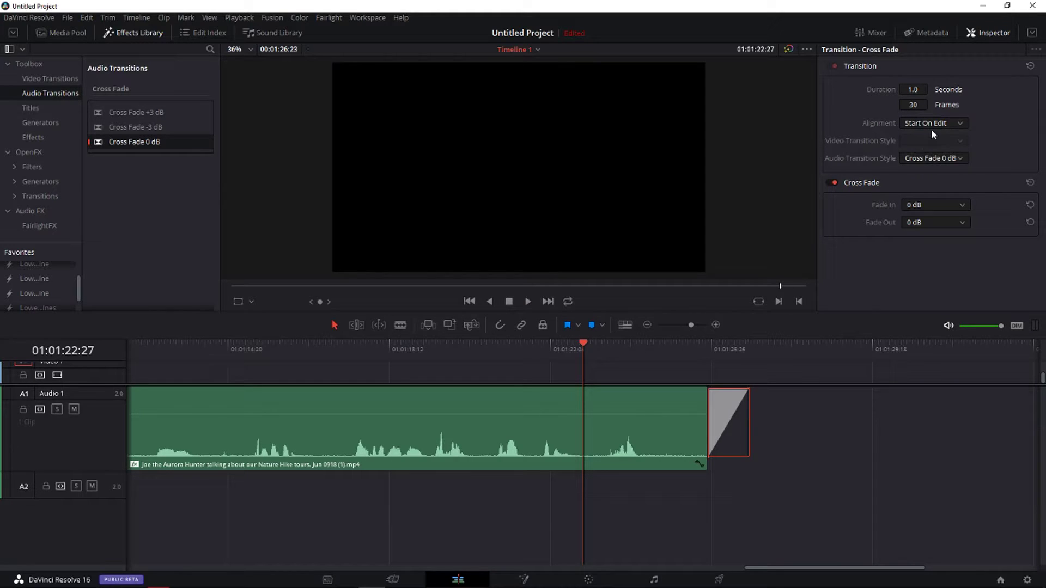
pyautogui.click(933, 124)
pyautogui.click(927, 152)
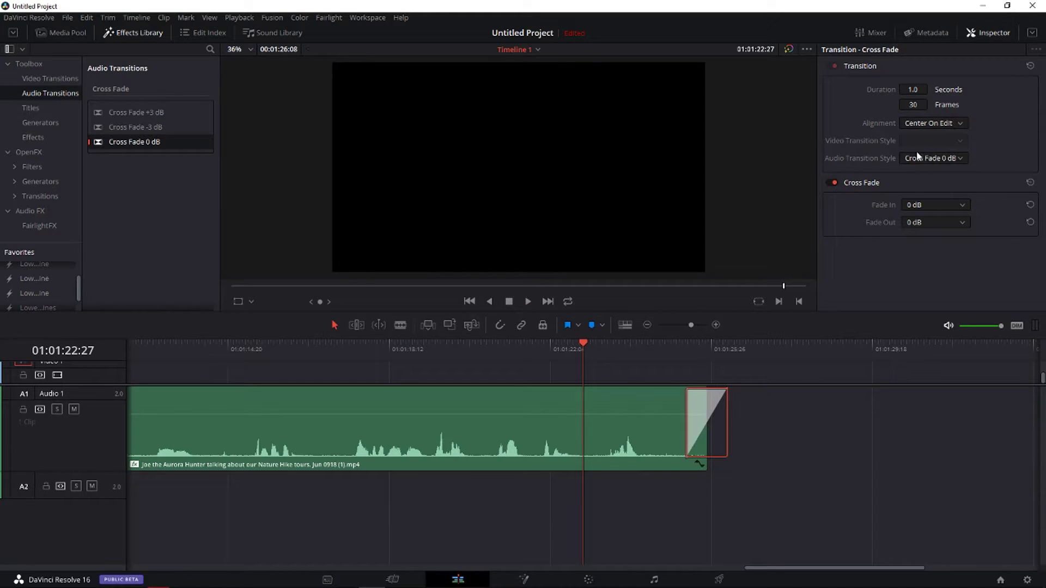
pyautogui.click(921, 123)
pyautogui.click(926, 162)
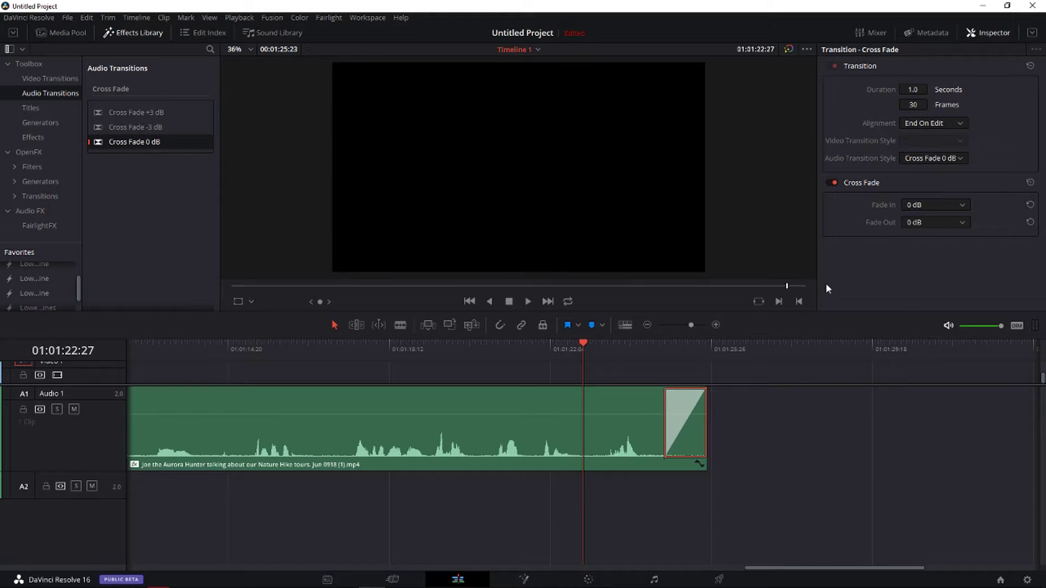
pyautogui.click(908, 222)
pyautogui.click(953, 203)
# Step: Switch the transition to Cross Fade -3 dB, lengthen it to 2.1 seconds, and preview
pyautogui.click(952, 158)
pyautogui.click(943, 171)
pyautogui.moveTo(666, 434); pyautogui.dragTo(621, 444)
pyautogui.press('space')
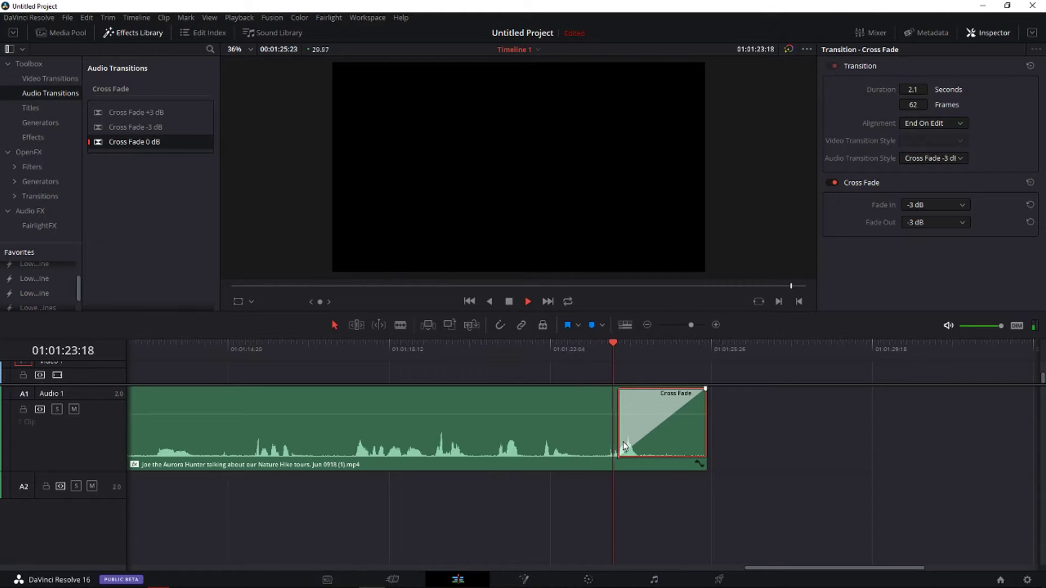
pyautogui.press('space')
# Step: Lengthen the cross fade to 3.4 seconds and play through it
pyautogui.moveTo(624, 446); pyautogui.dragTo(544, 444)
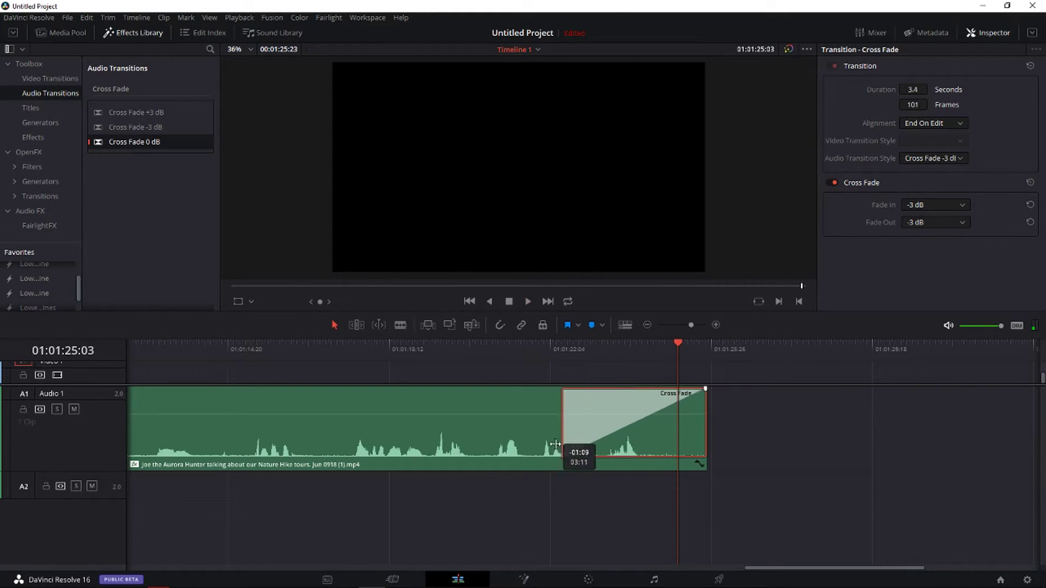
pyautogui.press('space')
pyautogui.press('space')
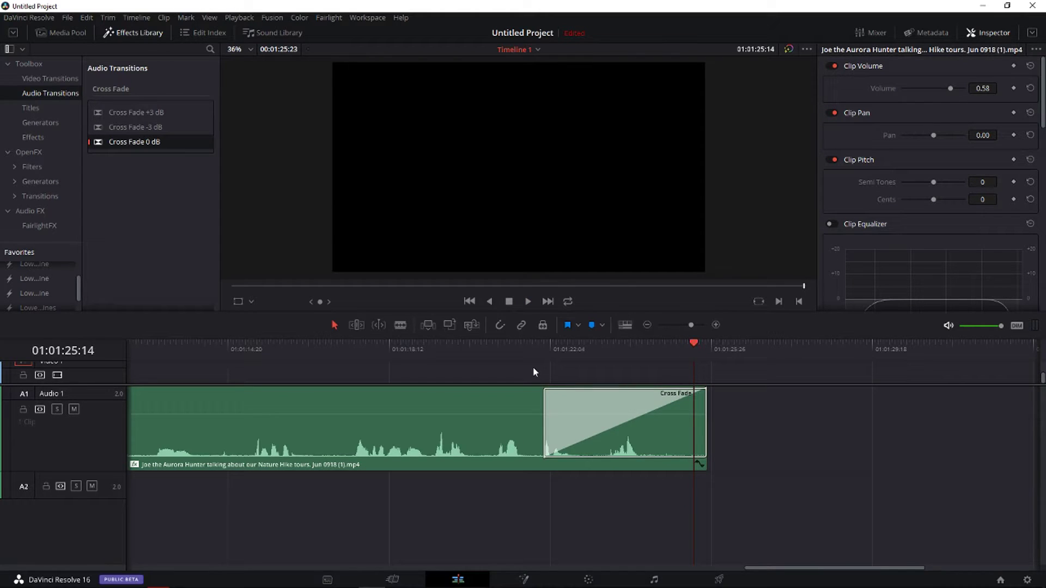
pyautogui.click(525, 351)
pyautogui.click(472, 355)
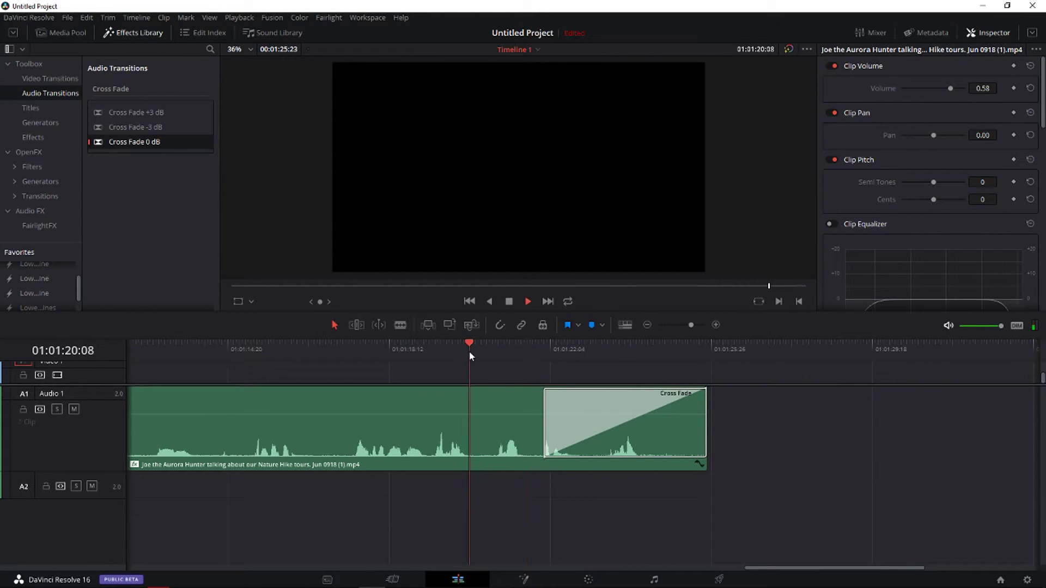
pyautogui.press('space')
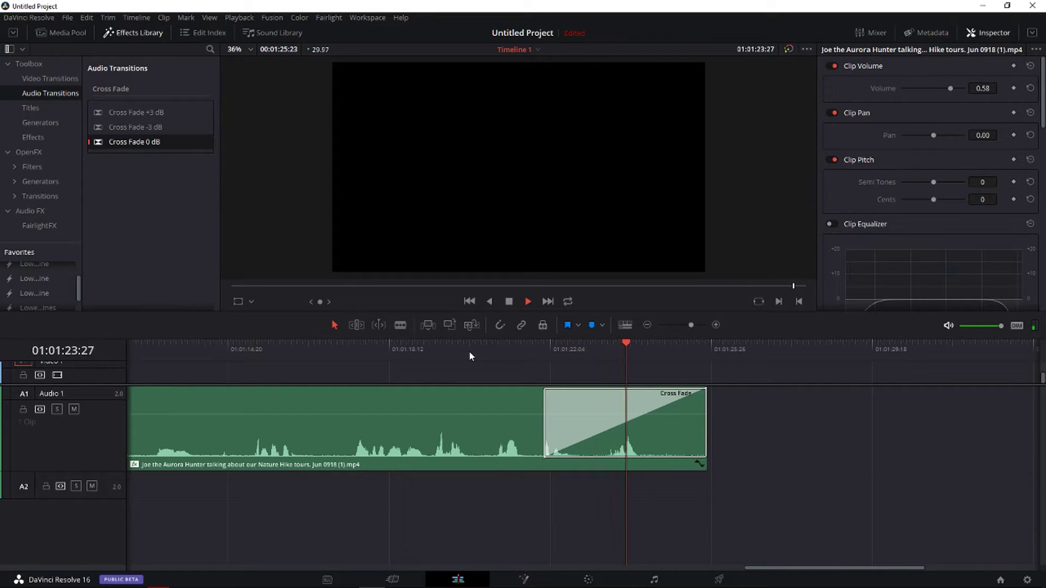
pyautogui.press('space')
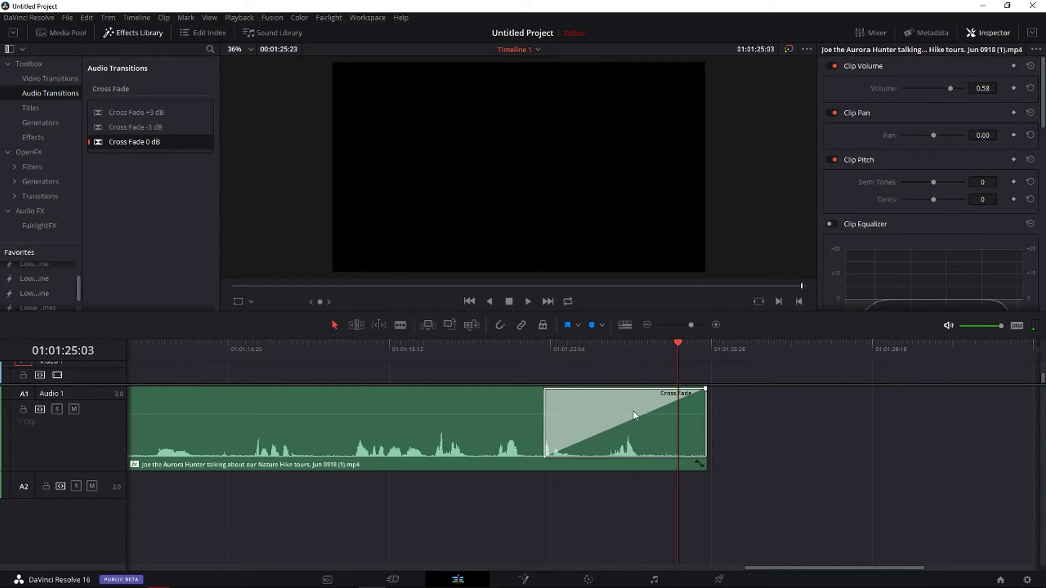
# Step: Delete the cross fade and play the clip's ending from 01:01:23:06 without a transition
pyautogui.click(612, 421)
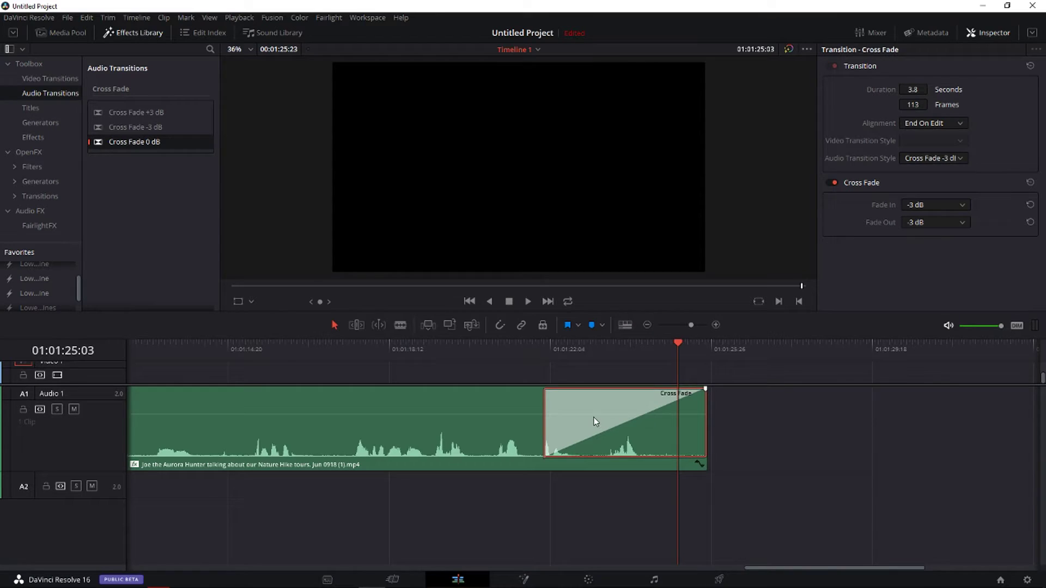
pyautogui.press('Delete')
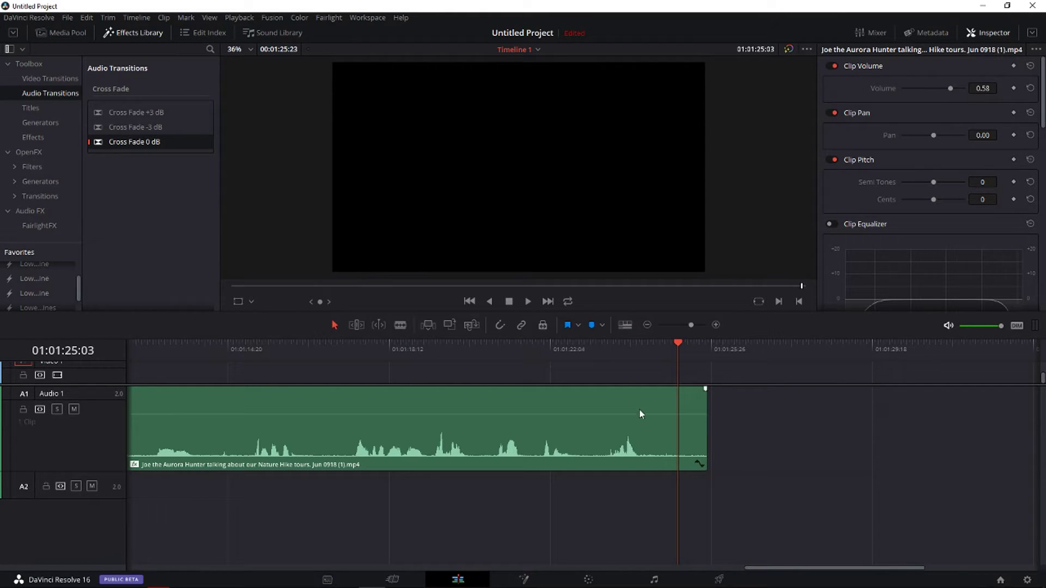
pyautogui.click(596, 344)
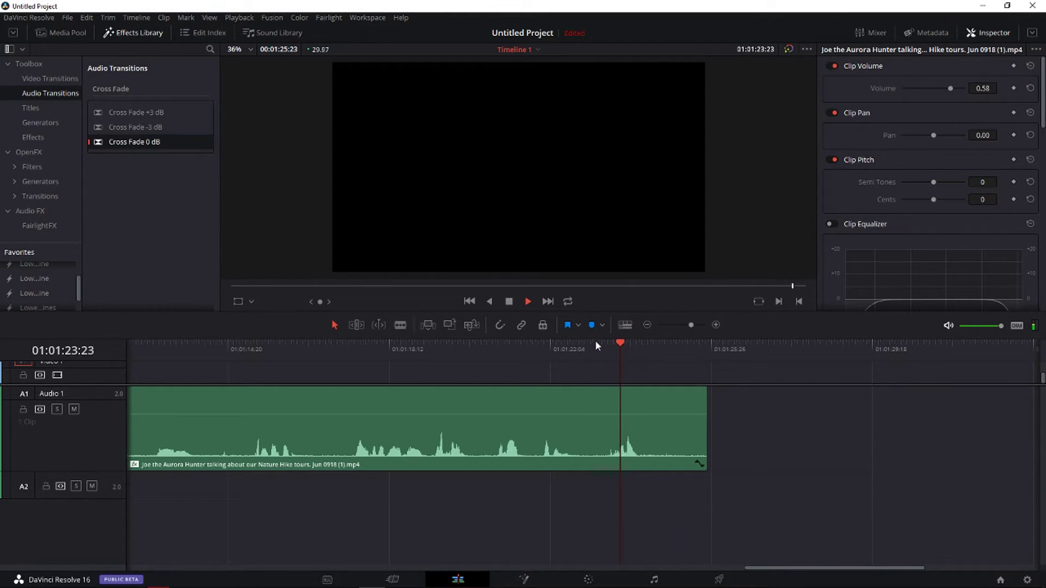
pyautogui.press('space')
pyautogui.click(137, 127)
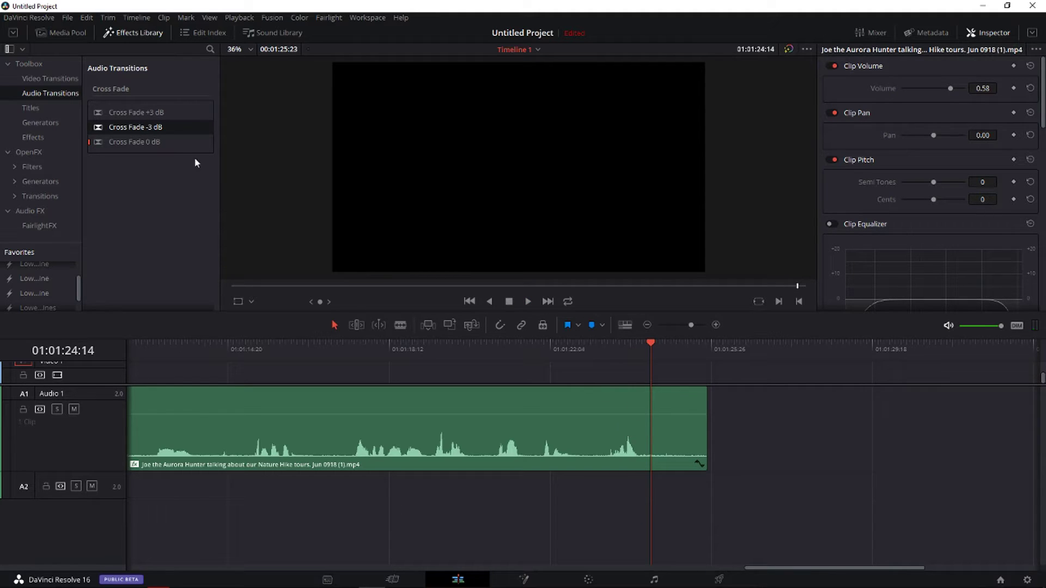
# Step: Place Cross Fade -3 dB on the clip's end and lengthen it to 2.5 seconds
pyautogui.moveTo(140, 130); pyautogui.dragTo(700, 413)
pyautogui.click(673, 424)
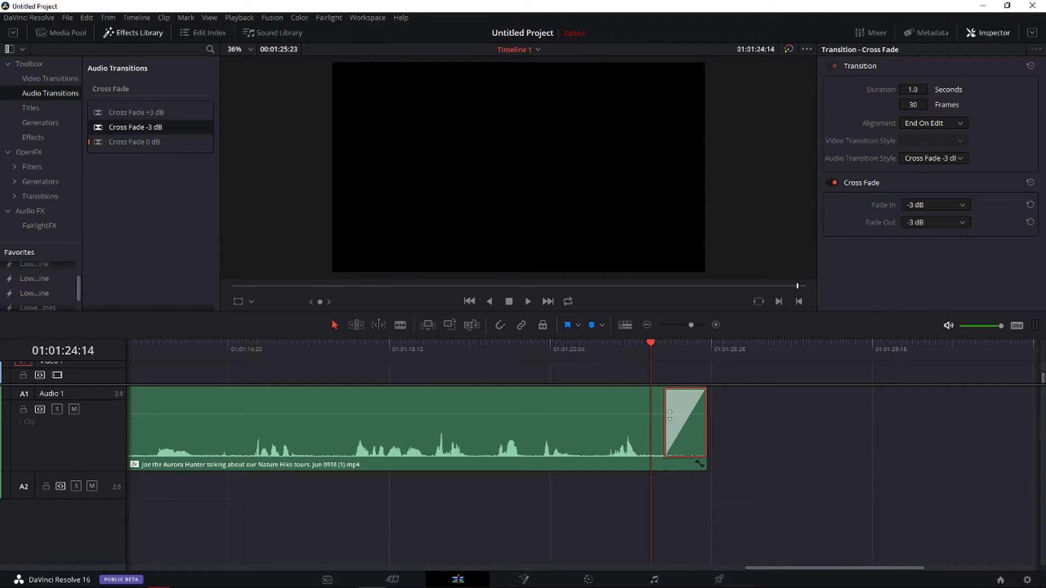
pyautogui.moveTo(665, 425); pyautogui.dragTo(600, 425)
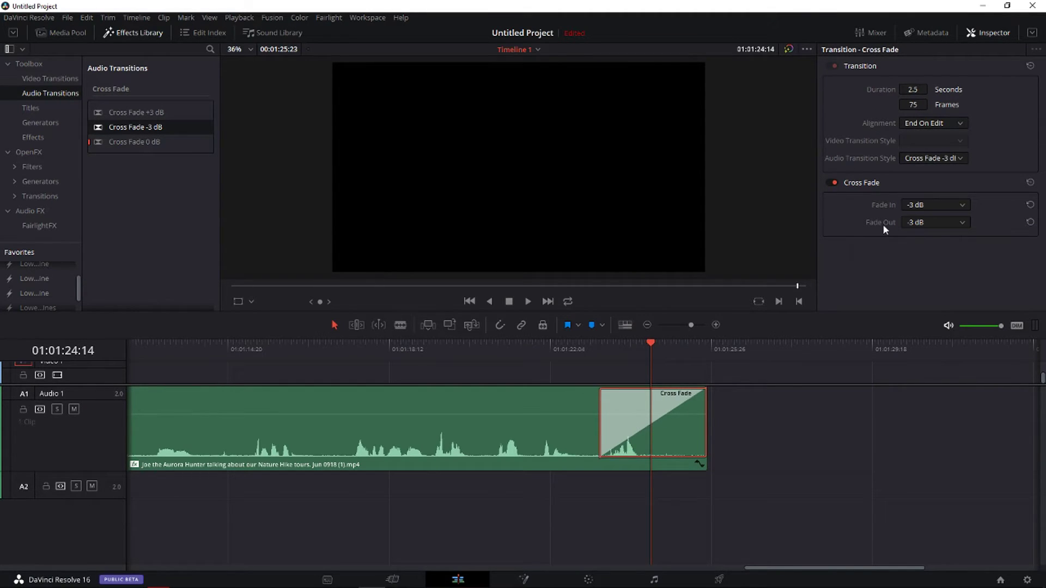
pyautogui.click(911, 206)
pyautogui.click(911, 210)
# Step: Switch the cross fade style to +3 dB and play it back
pyautogui.click(934, 159)
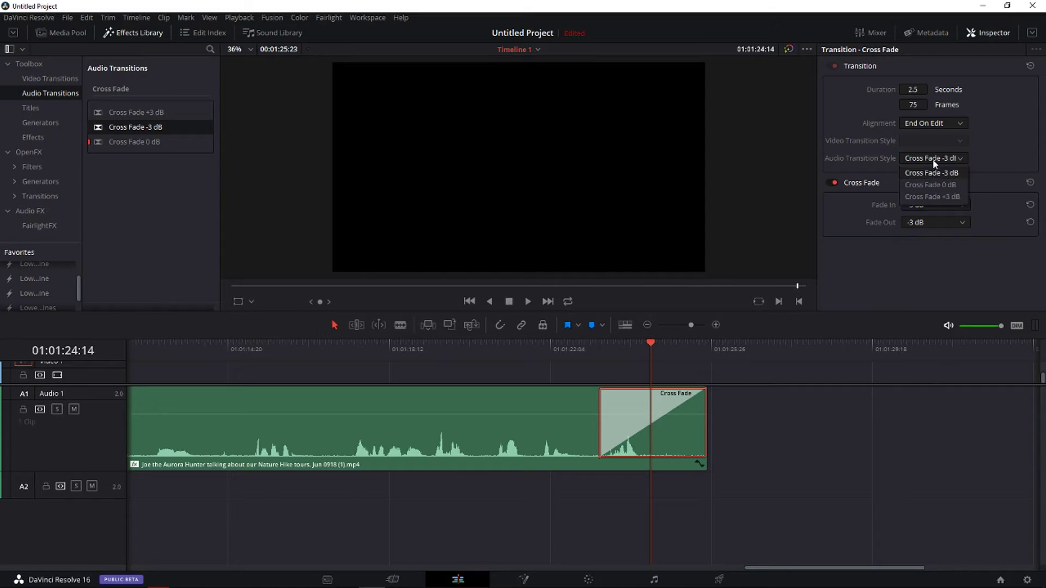
pyautogui.click(933, 198)
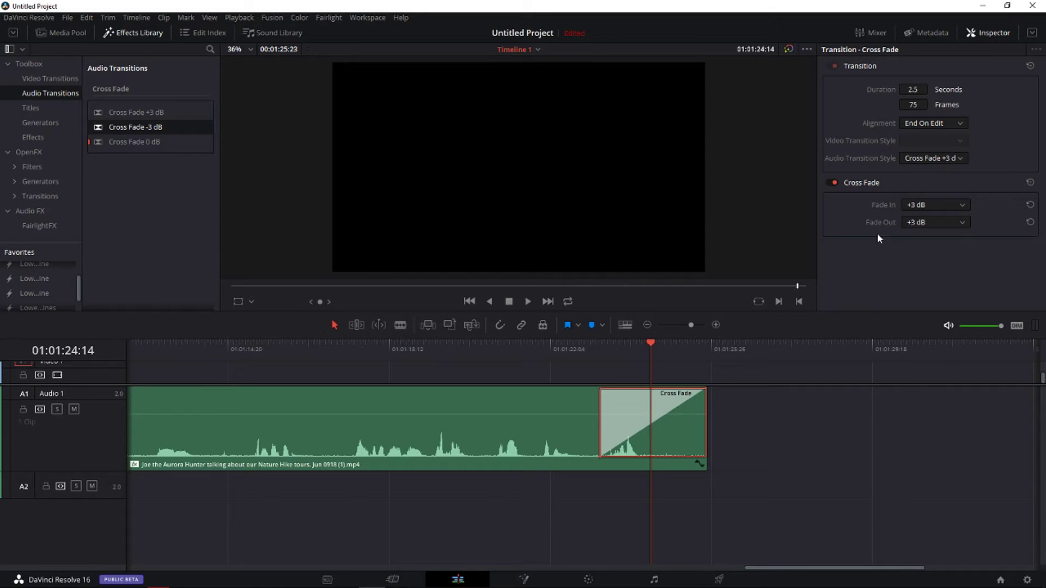
pyautogui.click(607, 349)
pyautogui.press('space')
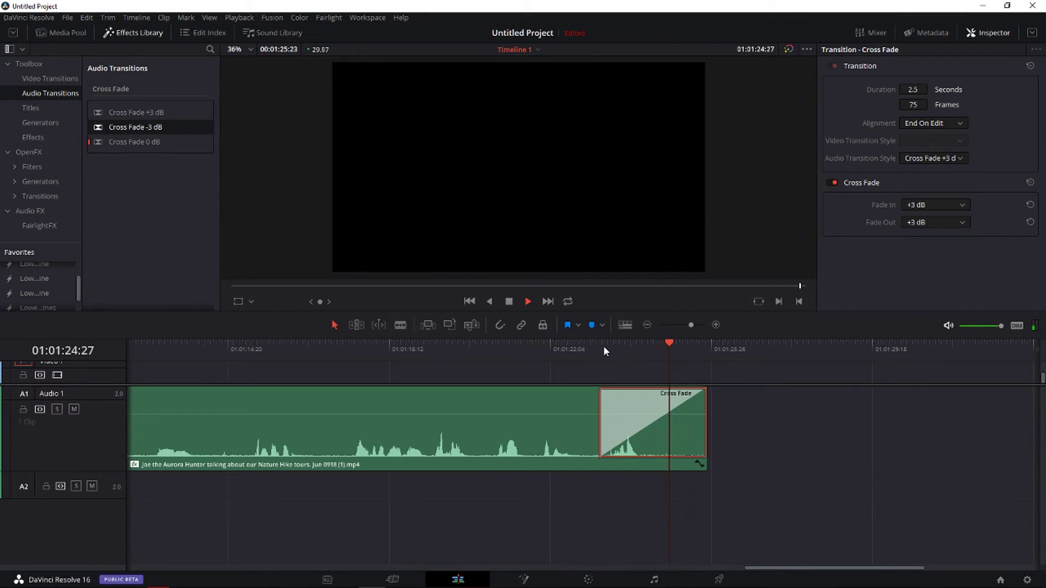
pyautogui.press('space')
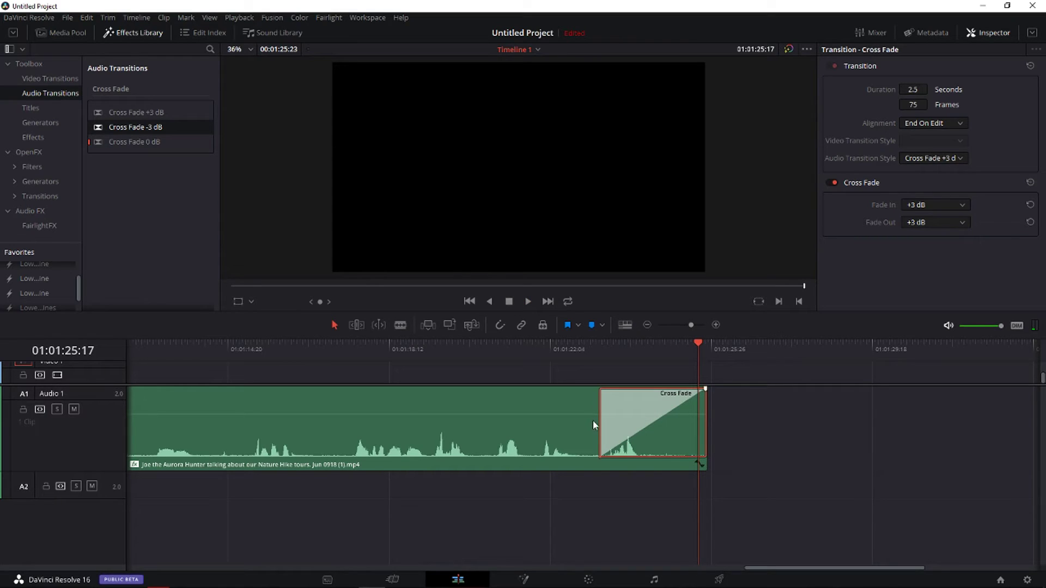
# Step: Lengthen the cross fade to 4.8 seconds, switch back to -3 dB, and play through
pyautogui.moveTo(606, 409); pyautogui.dragTo(507, 412)
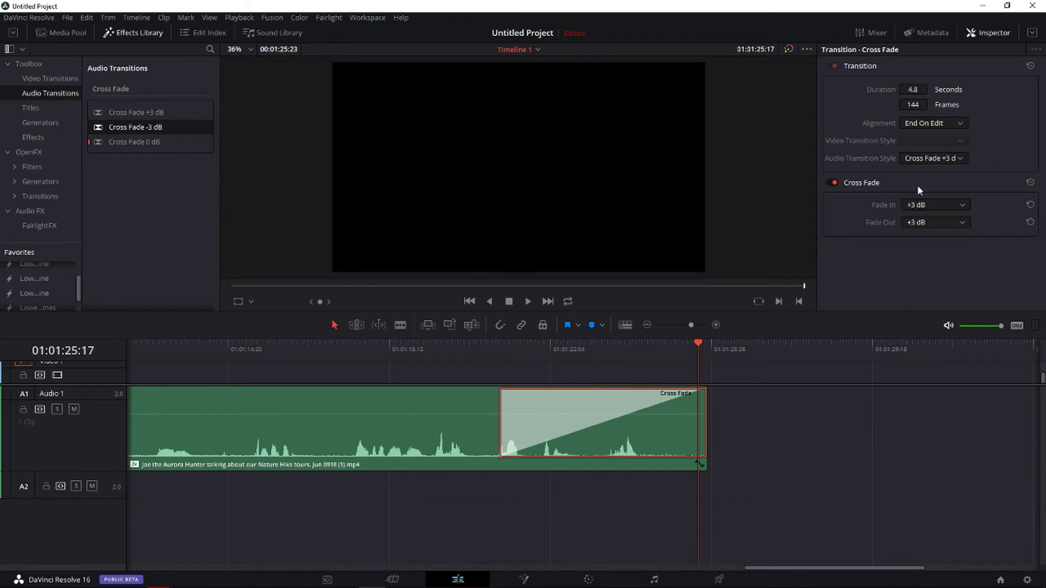
pyautogui.click(934, 159)
pyautogui.click(930, 172)
pyautogui.click(499, 356)
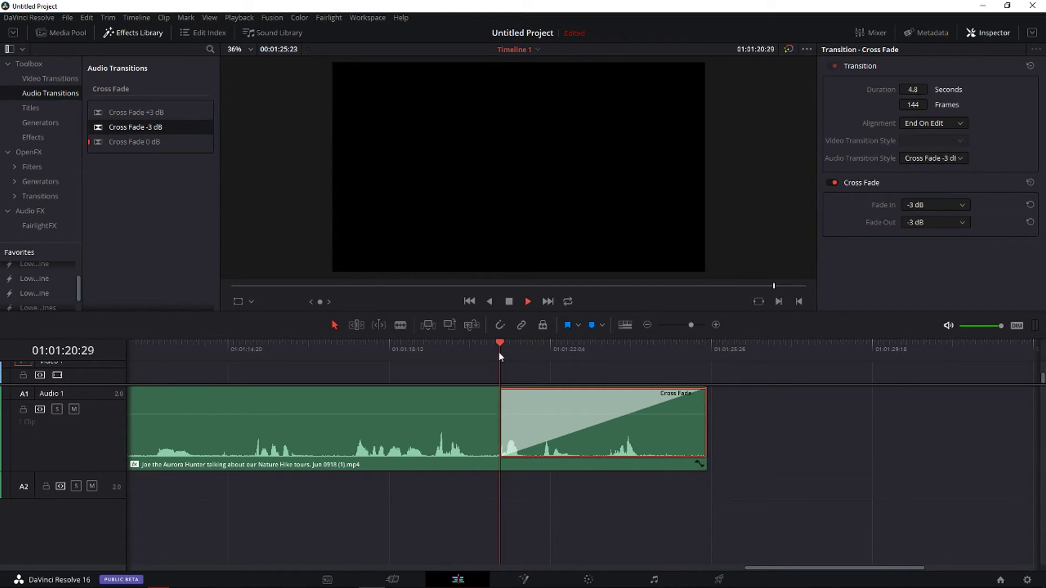
pyautogui.press('space')
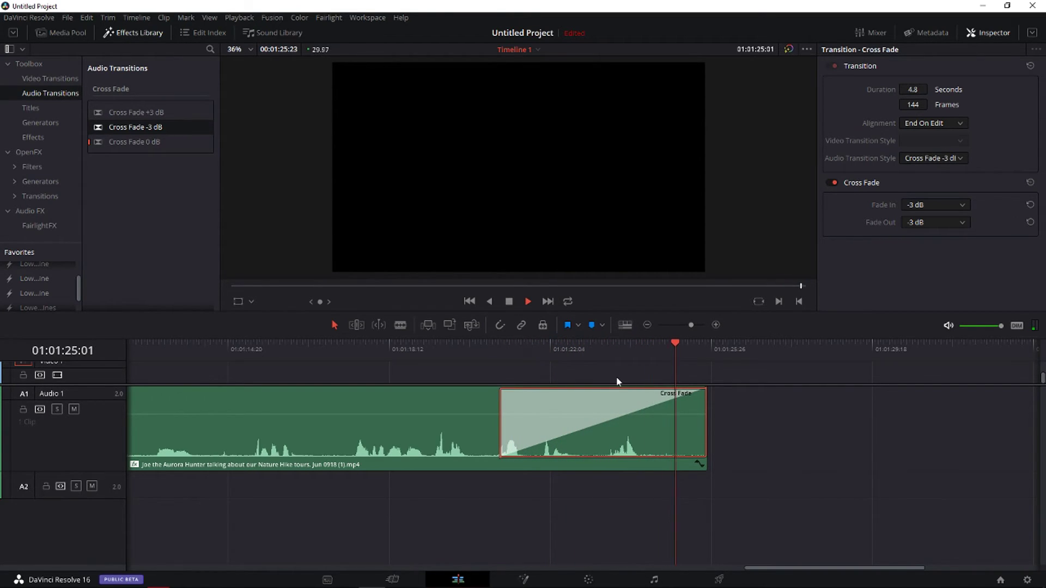
pyautogui.press('space')
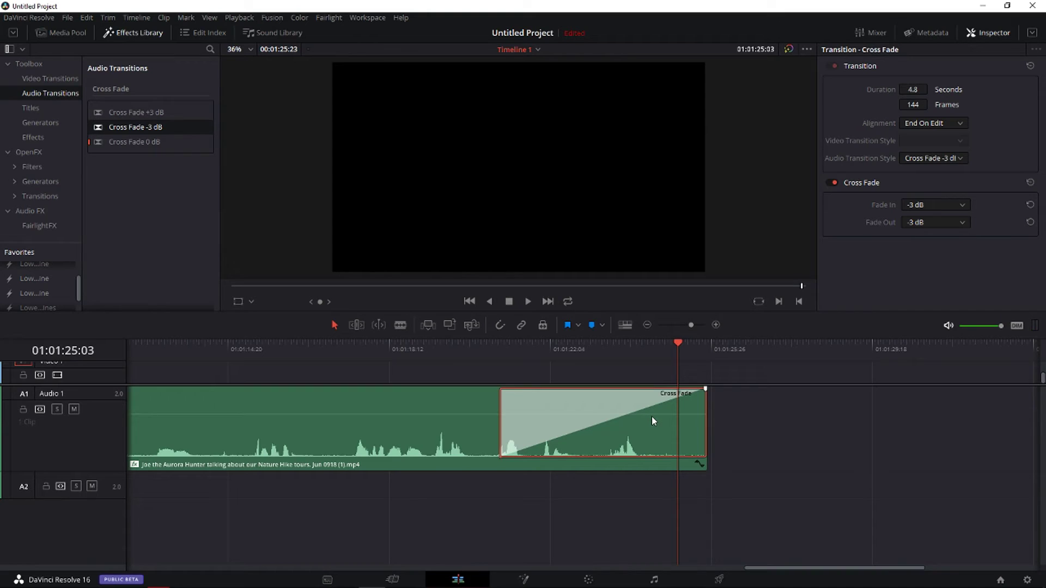
# Step: Delete the end cross fade and replace it with a curved fade-out ramp
pyautogui.press('Delete')
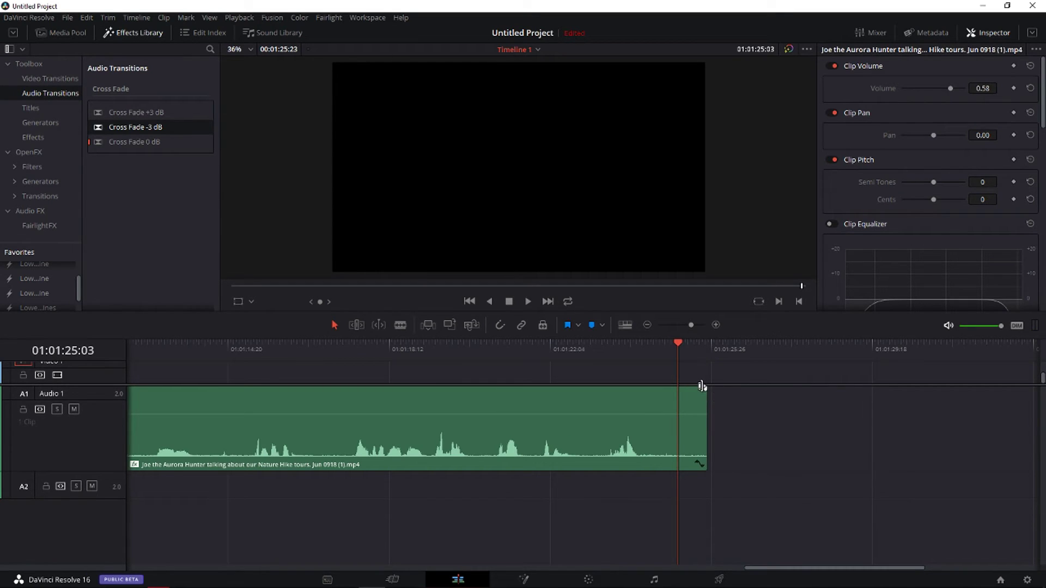
pyautogui.moveTo(705, 389); pyautogui.dragTo(623, 388)
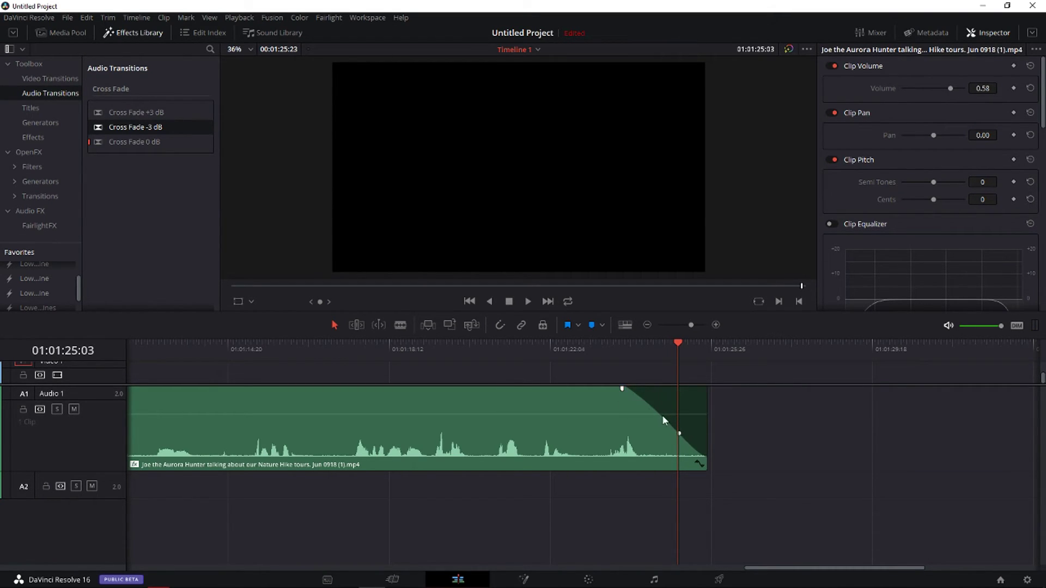
pyautogui.moveTo(681, 438)
pyautogui.mouseDown()
pyautogui.moveTo(632, 433)
pyautogui.moveTo(667, 436)
pyautogui.mouseUp()
# Step: Add a short fade-in at the clip's start and shift the clip slightly right
pyautogui.press('j')
pyautogui.press('j')
pyautogui.press('j')
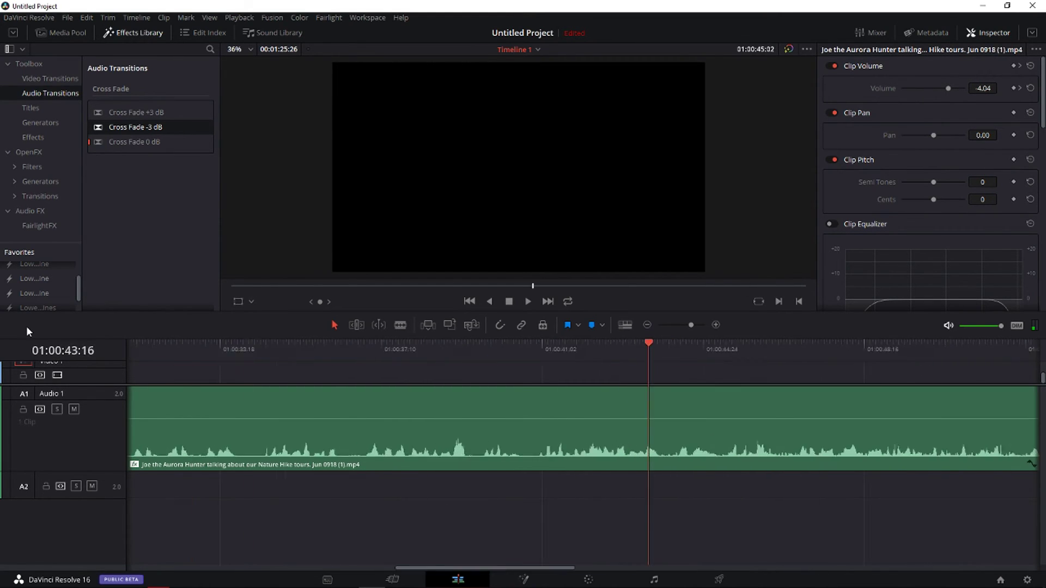
pyautogui.press('Home')
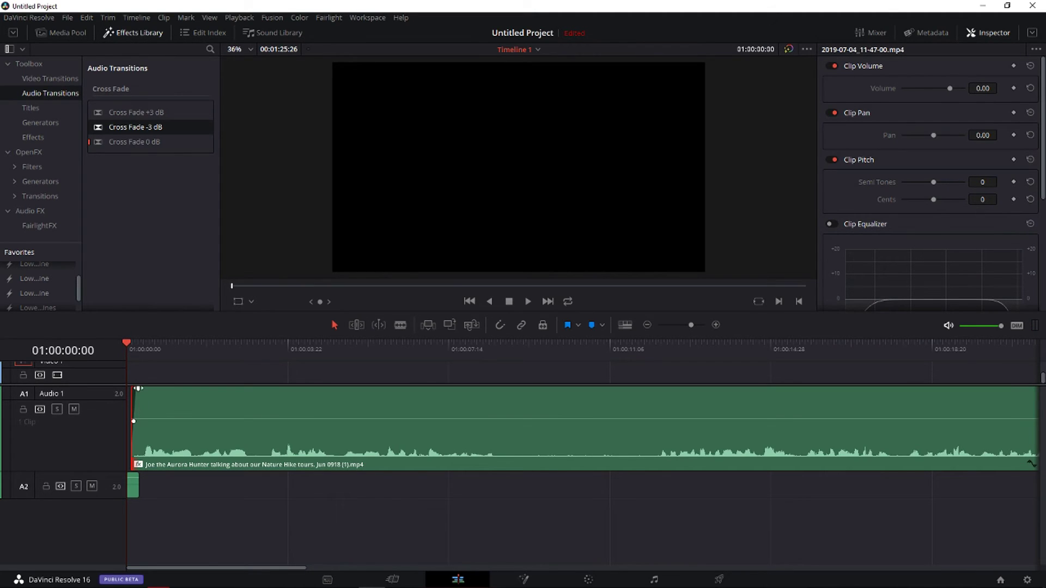
pyautogui.moveTo(132, 391); pyautogui.dragTo(194, 409)
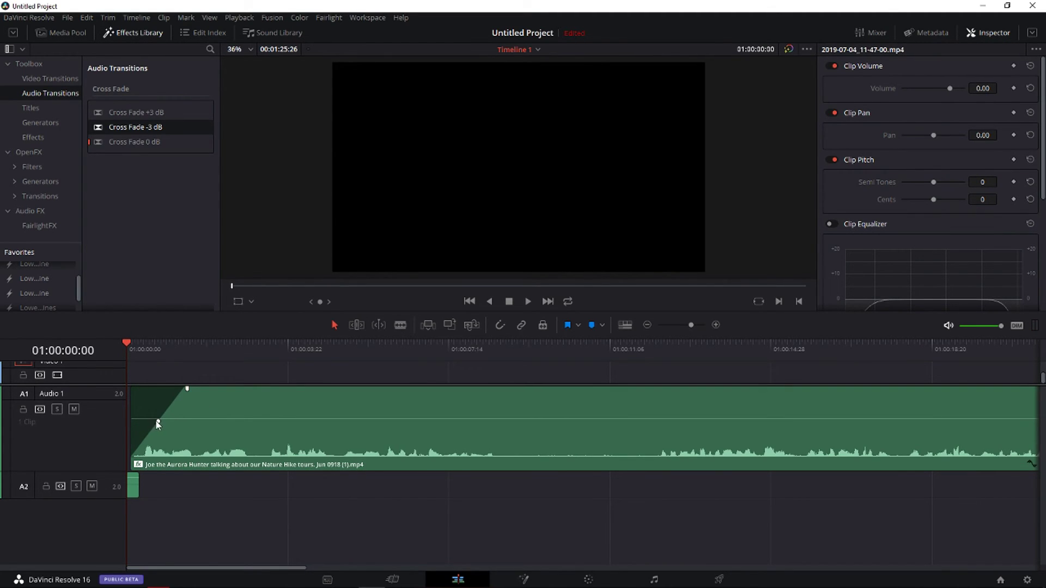
pyautogui.moveTo(160, 425); pyautogui.dragTo(172, 424)
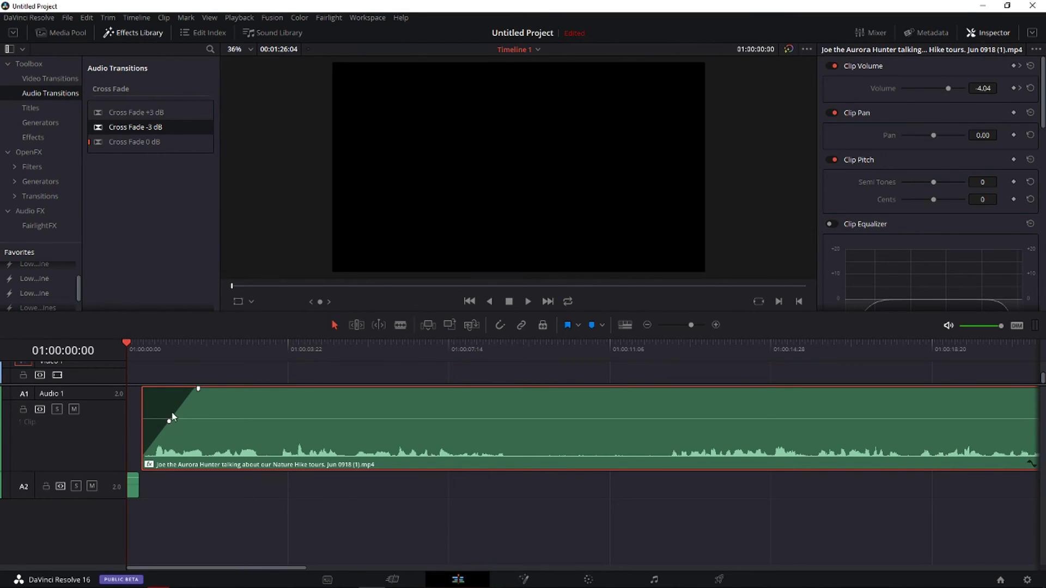
pyautogui.doubleClick(169, 420)
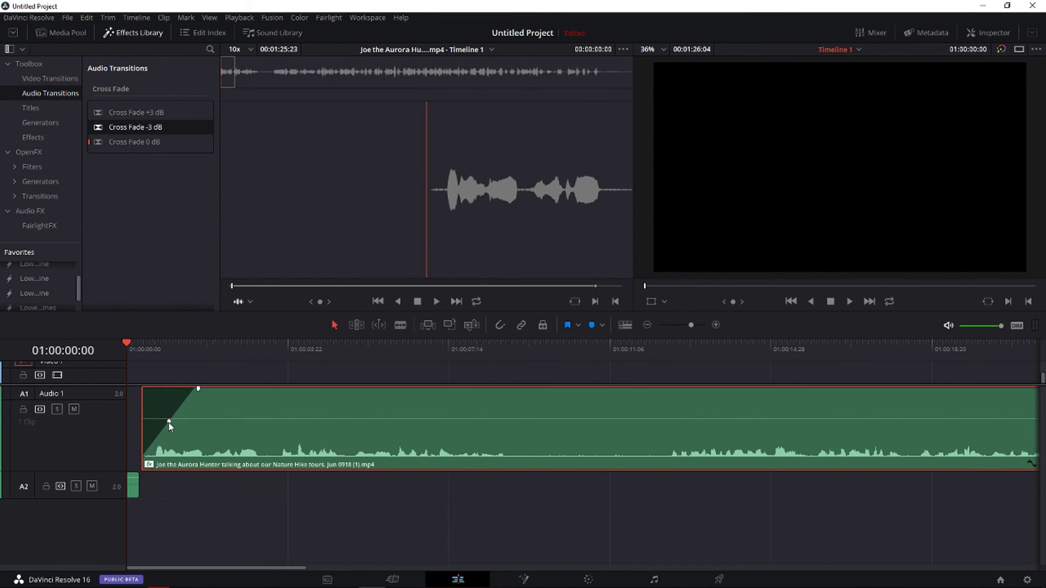
# Step: Lengthen the fade-in, move the clip back to the timeline start, and skim its audio to about one minute
pyautogui.moveTo(198, 389); pyautogui.dragTo(214, 390)
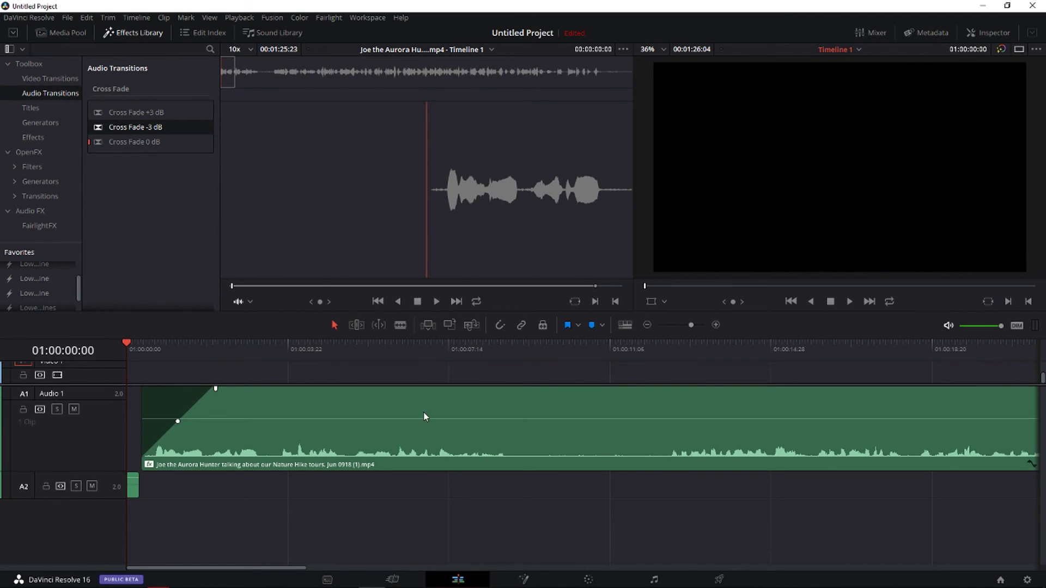
pyautogui.moveTo(424, 413); pyautogui.dragTo(308, 410)
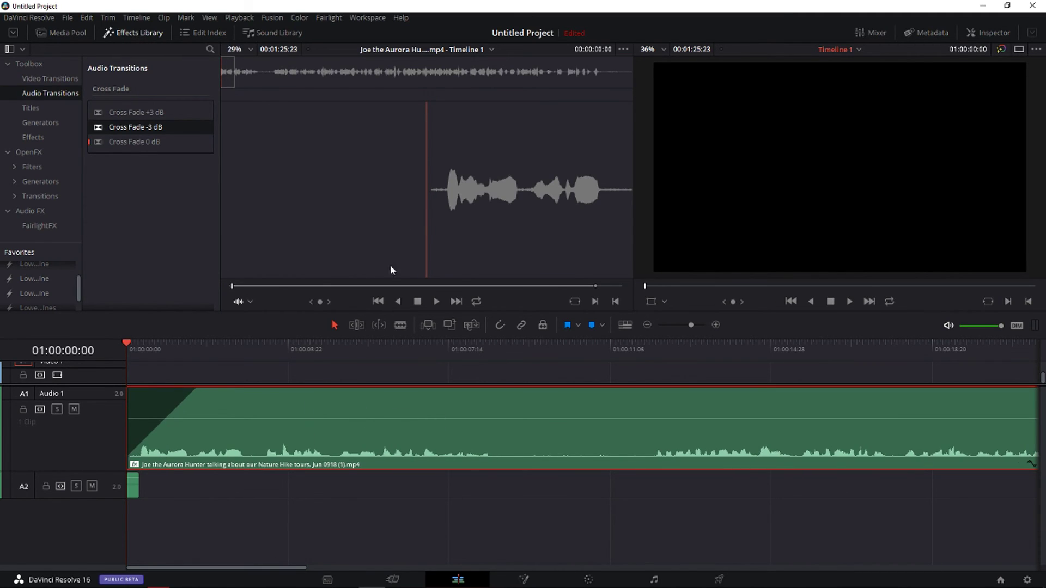
pyautogui.moveTo(385, 287); pyautogui.dragTo(484, 288)
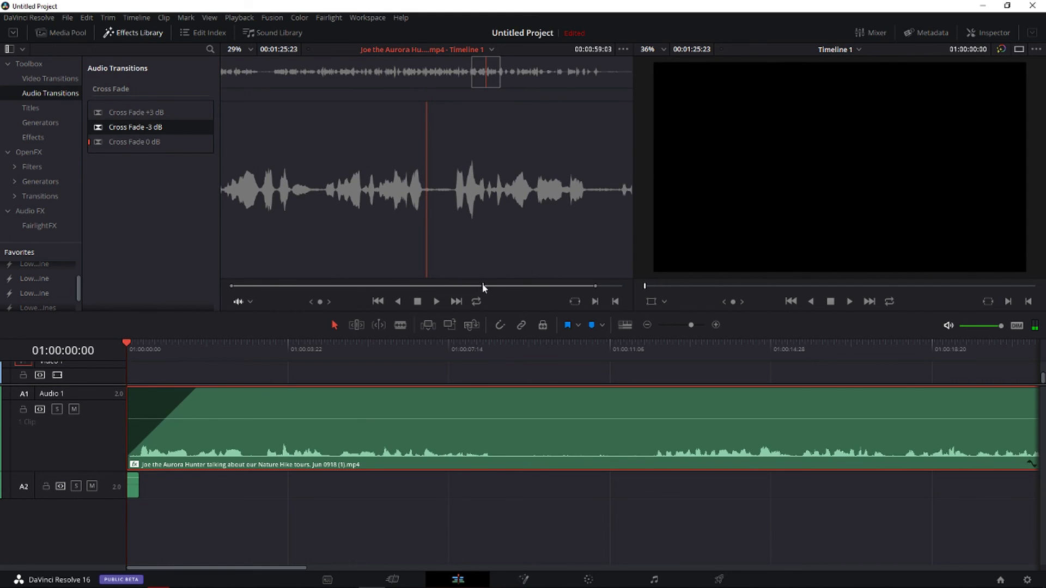